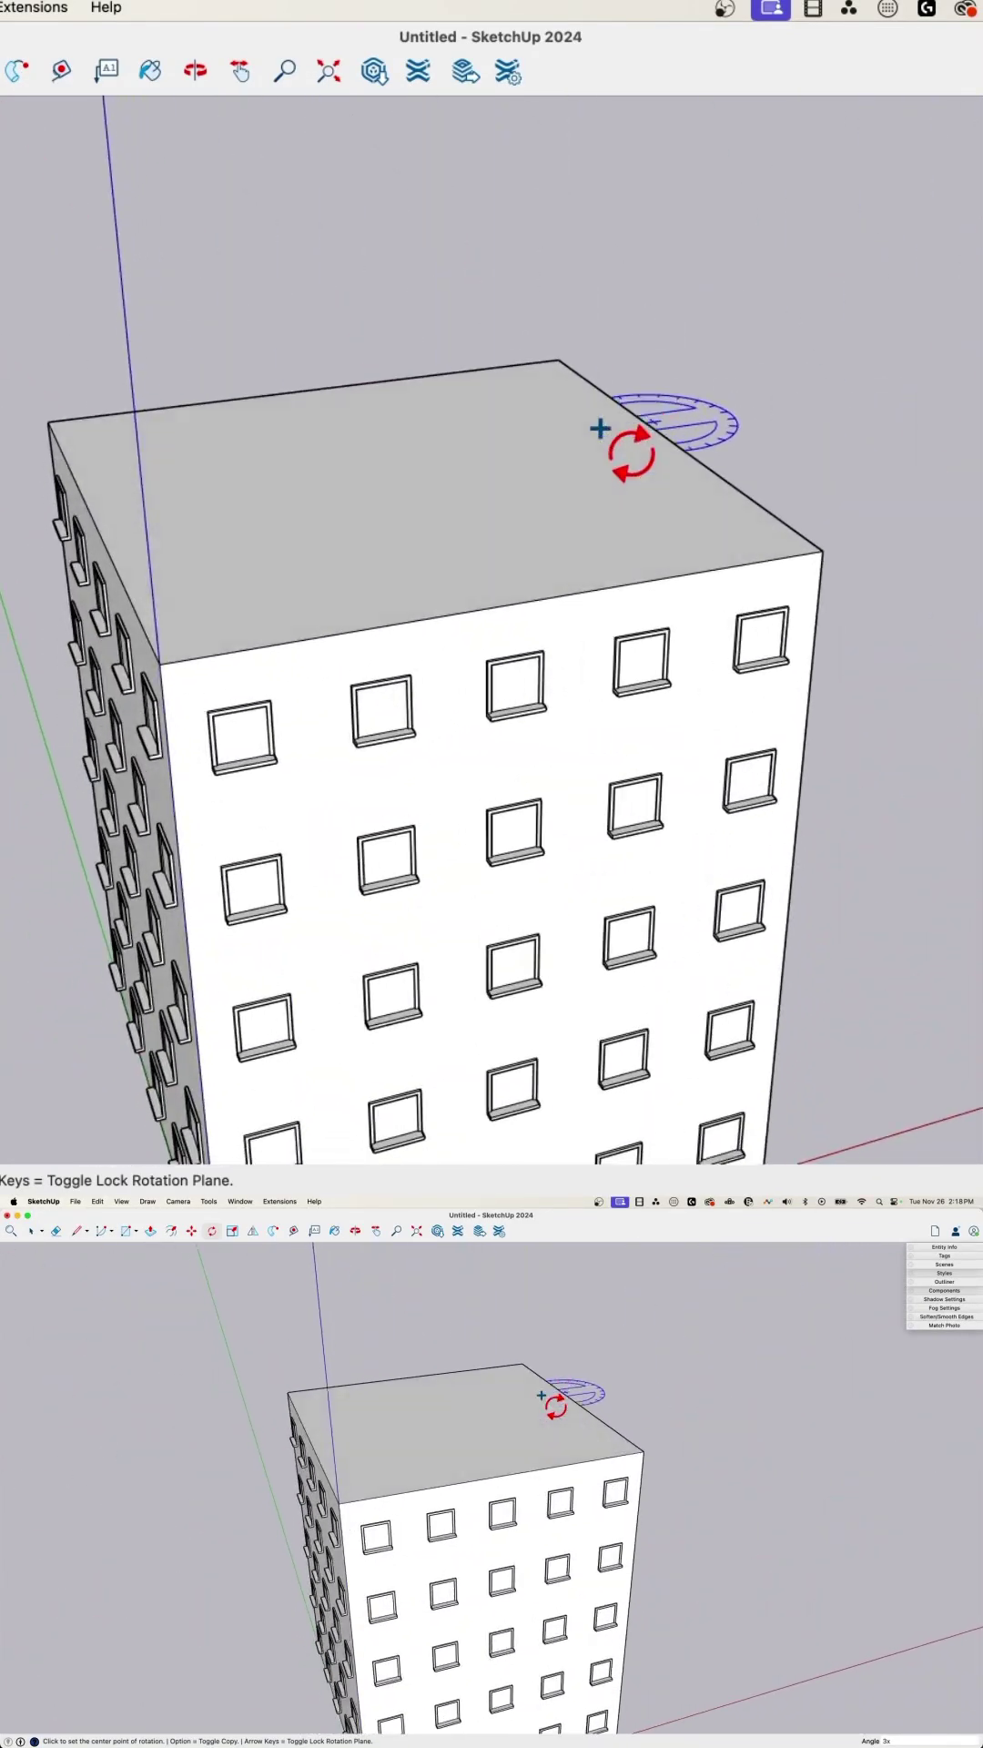
Open the front window group for editing and select the bottom-left window component.
key("space")
left_click(426, 621)
middle_click_drag(801, 1353, 486, 1492)
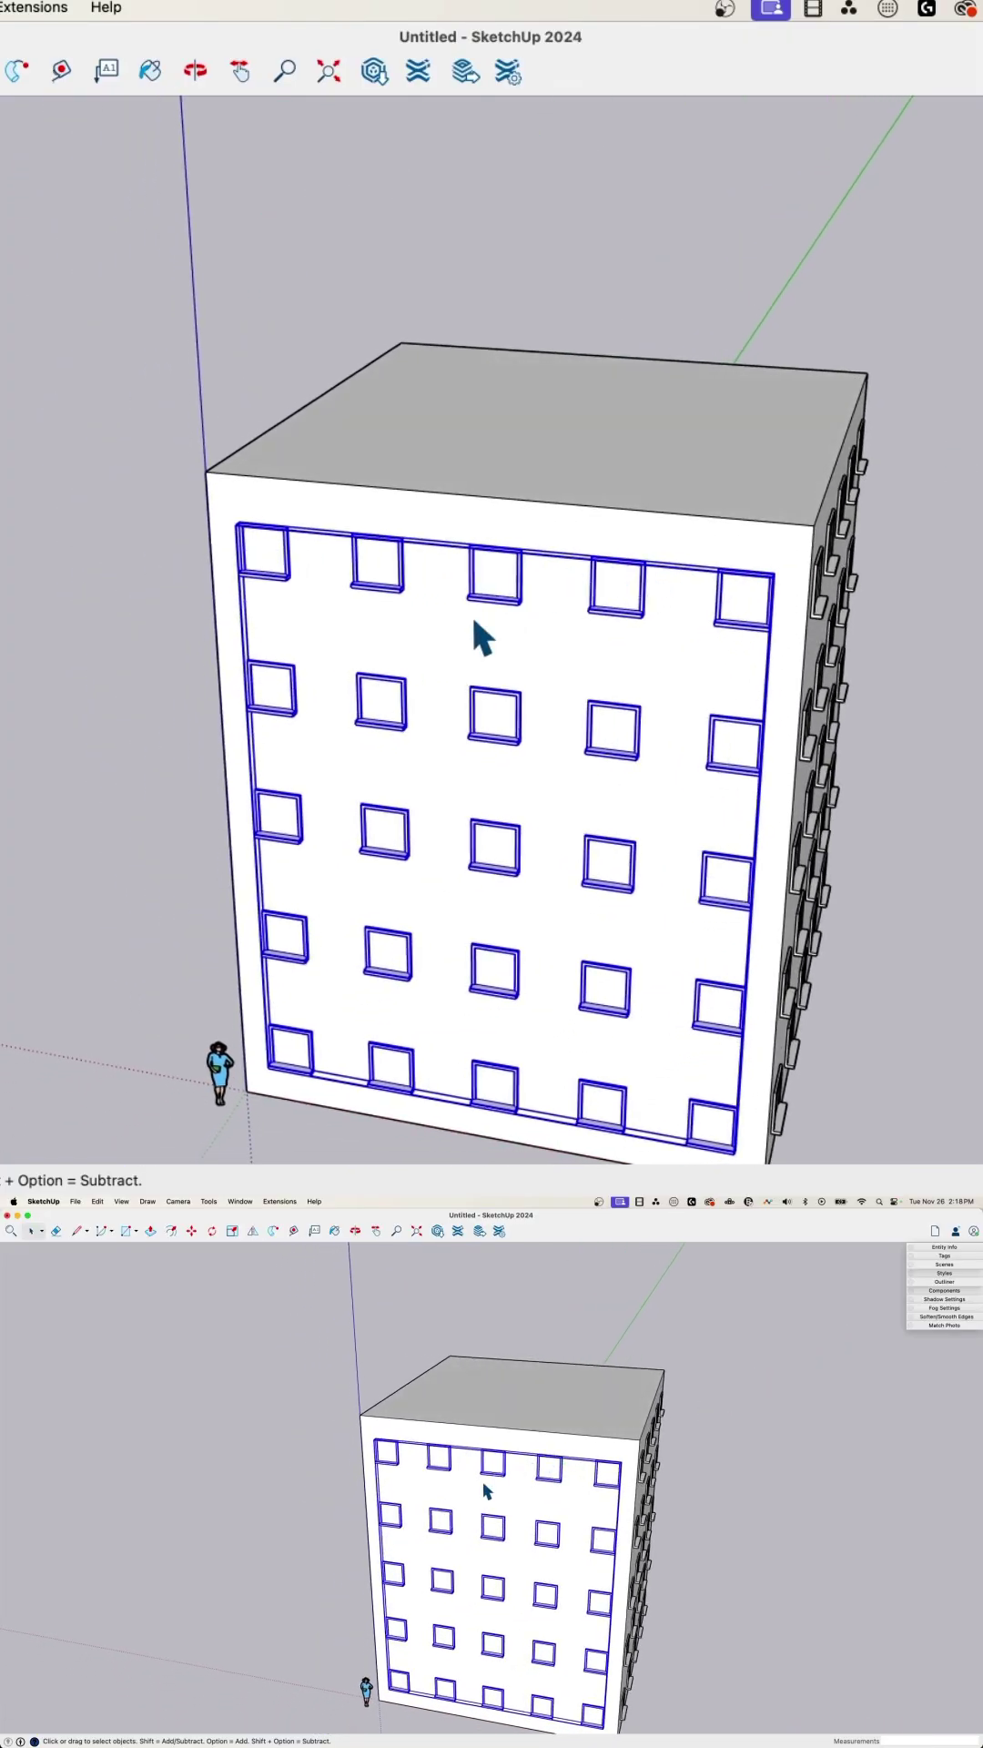
middle_click_drag(453, 592, 509, 574)
middle_click_drag(368, 695, 313, 830)
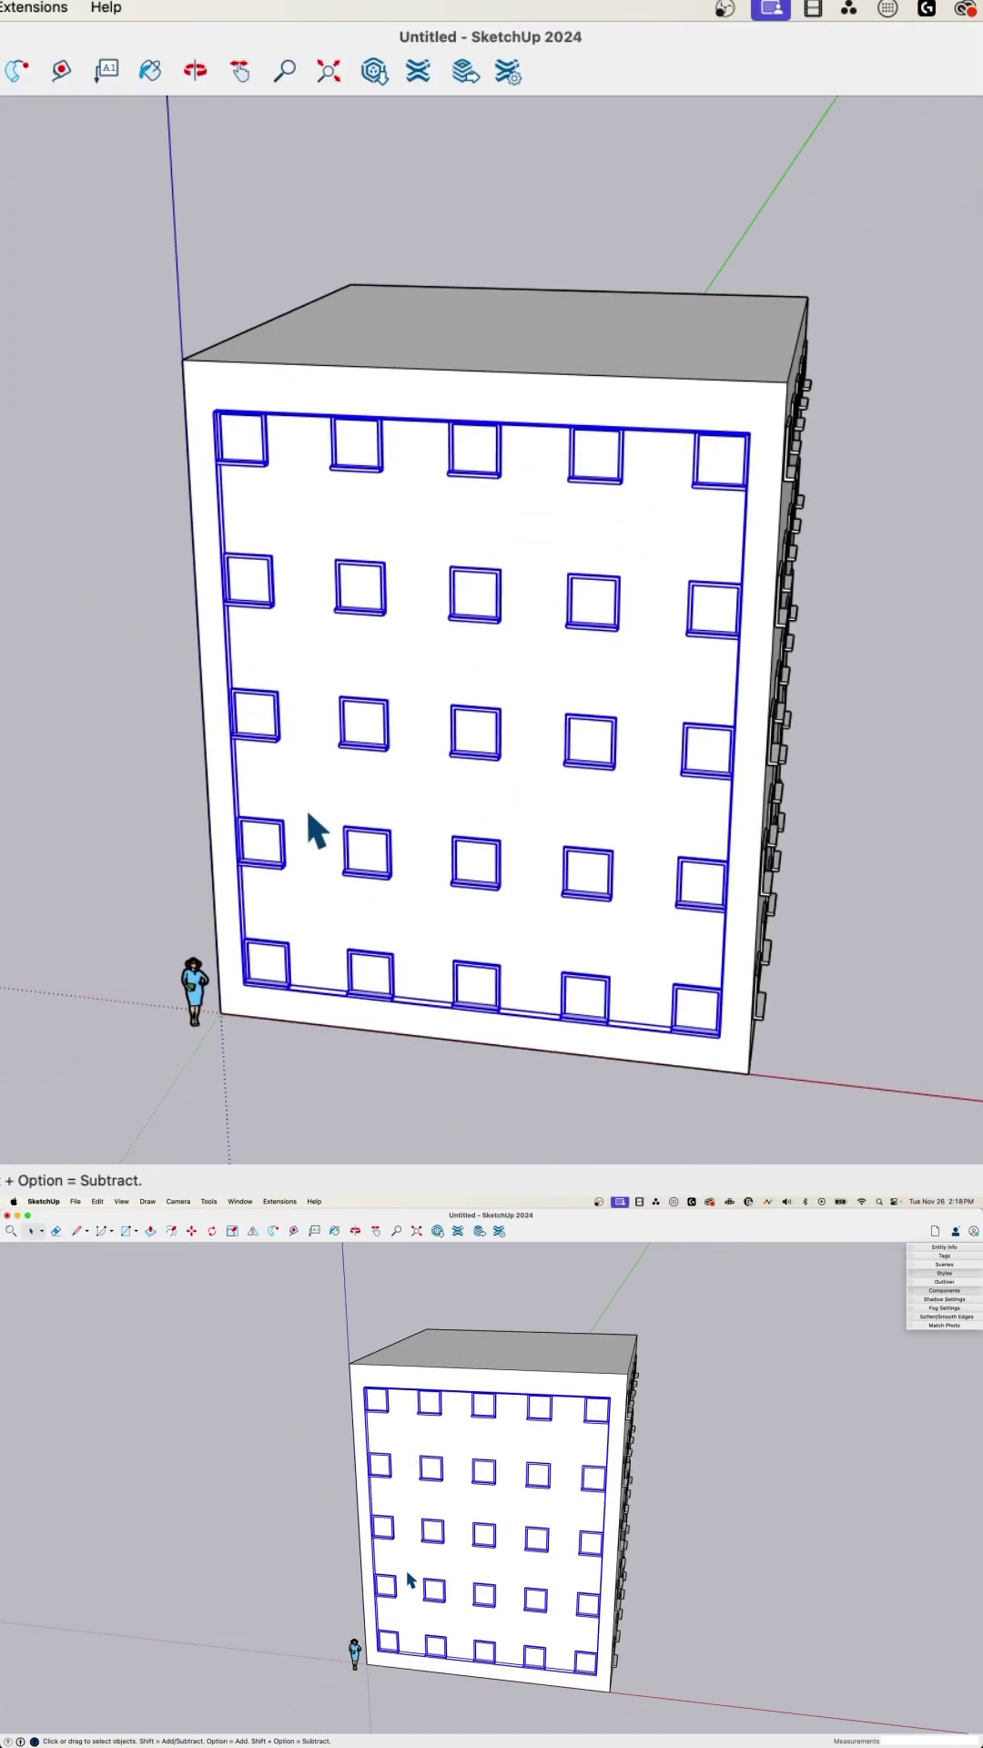
double_click(278, 944)
left_click(264, 972)
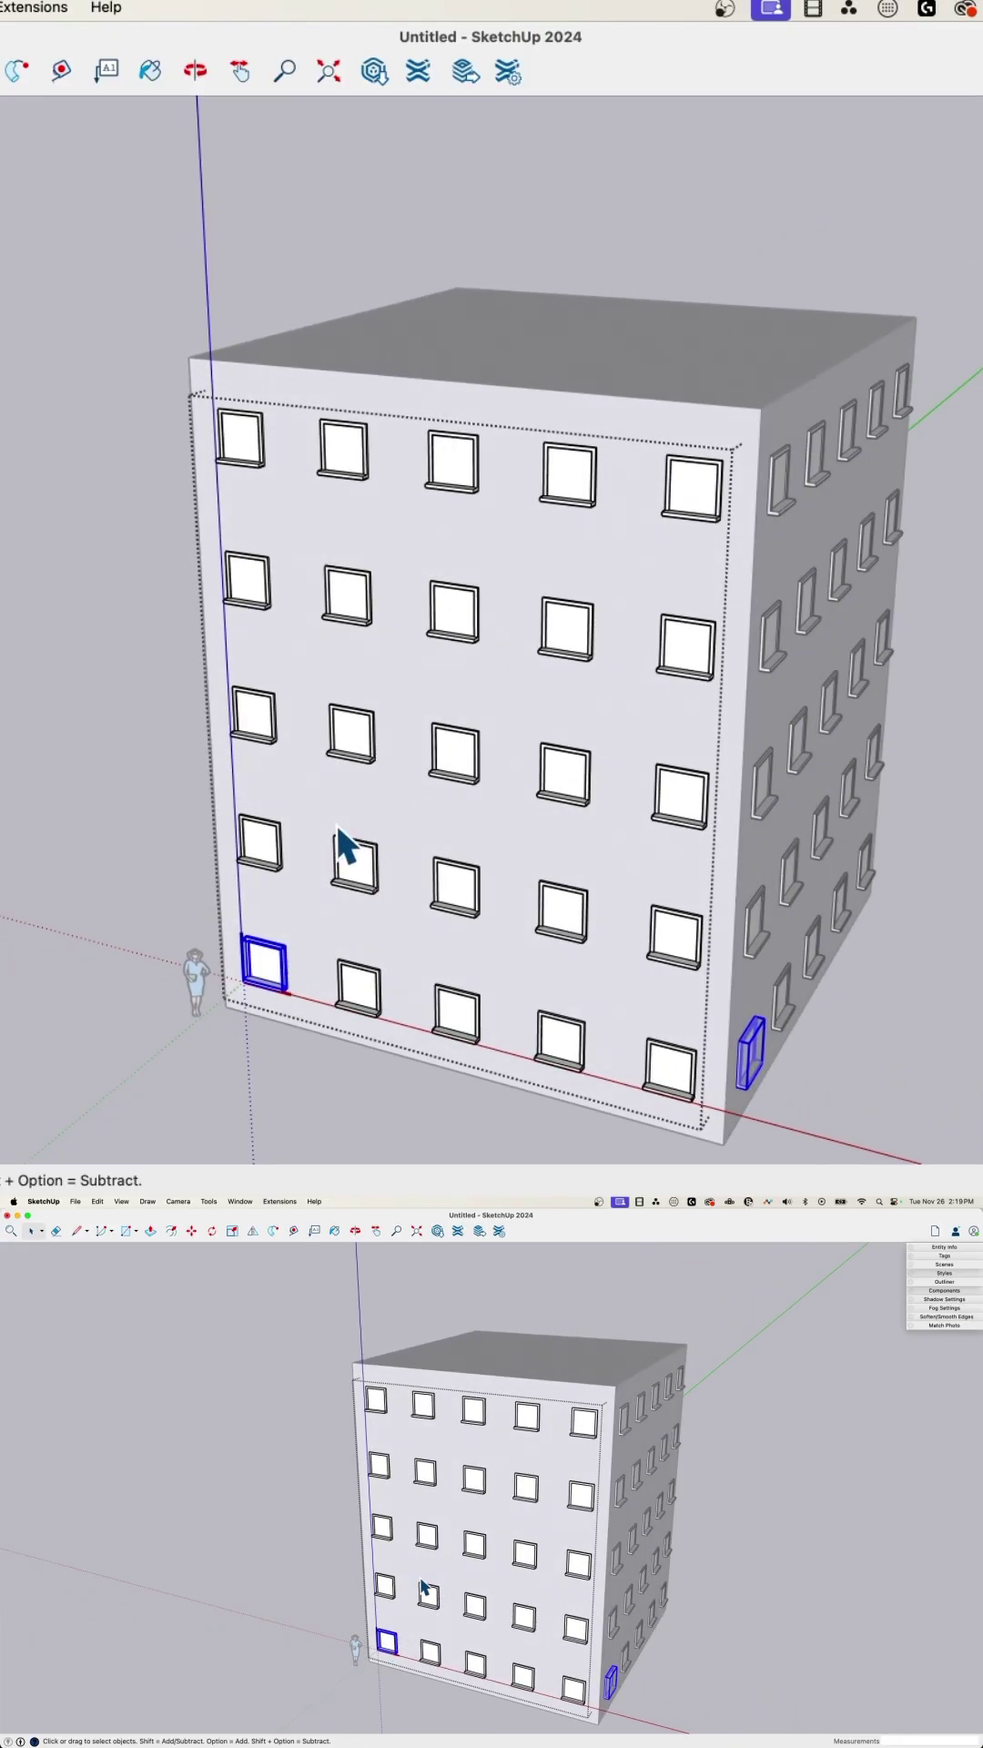
Push/Pull a projecting header out from the top of the window frame.
mouse_move(661, 940)
middle_mouse_down()
mouse_move(507, 642)
mouse_move(844, 349)
middle_mouse_up()
scroll(350, 749, "up", 5)
scroll(226, 683, "up", 5)
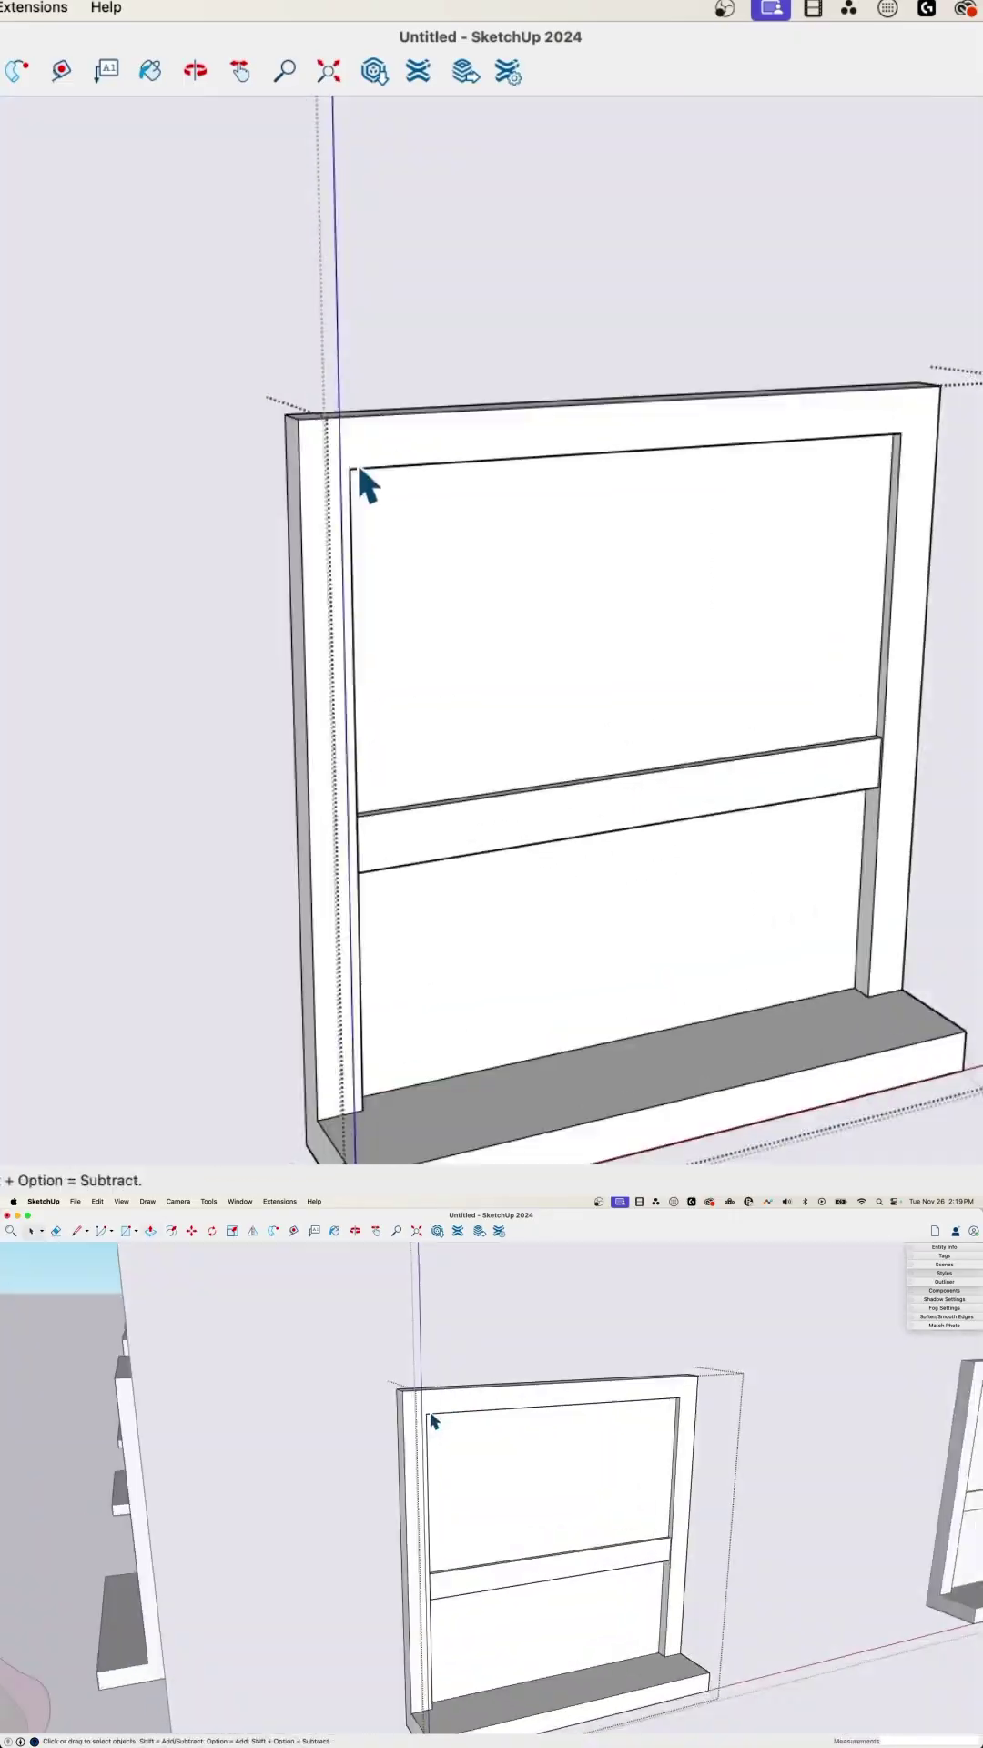
scroll(359, 463, "up", 3)
key("p")
left_click_drag(87, 333, 232, 409)
key("space")
scroll(729, 534, "down", 10)
scroll(248, 880, "down", 2)
scroll(221, 839, "up", 3)
scroll(279, 809, "up", 2)
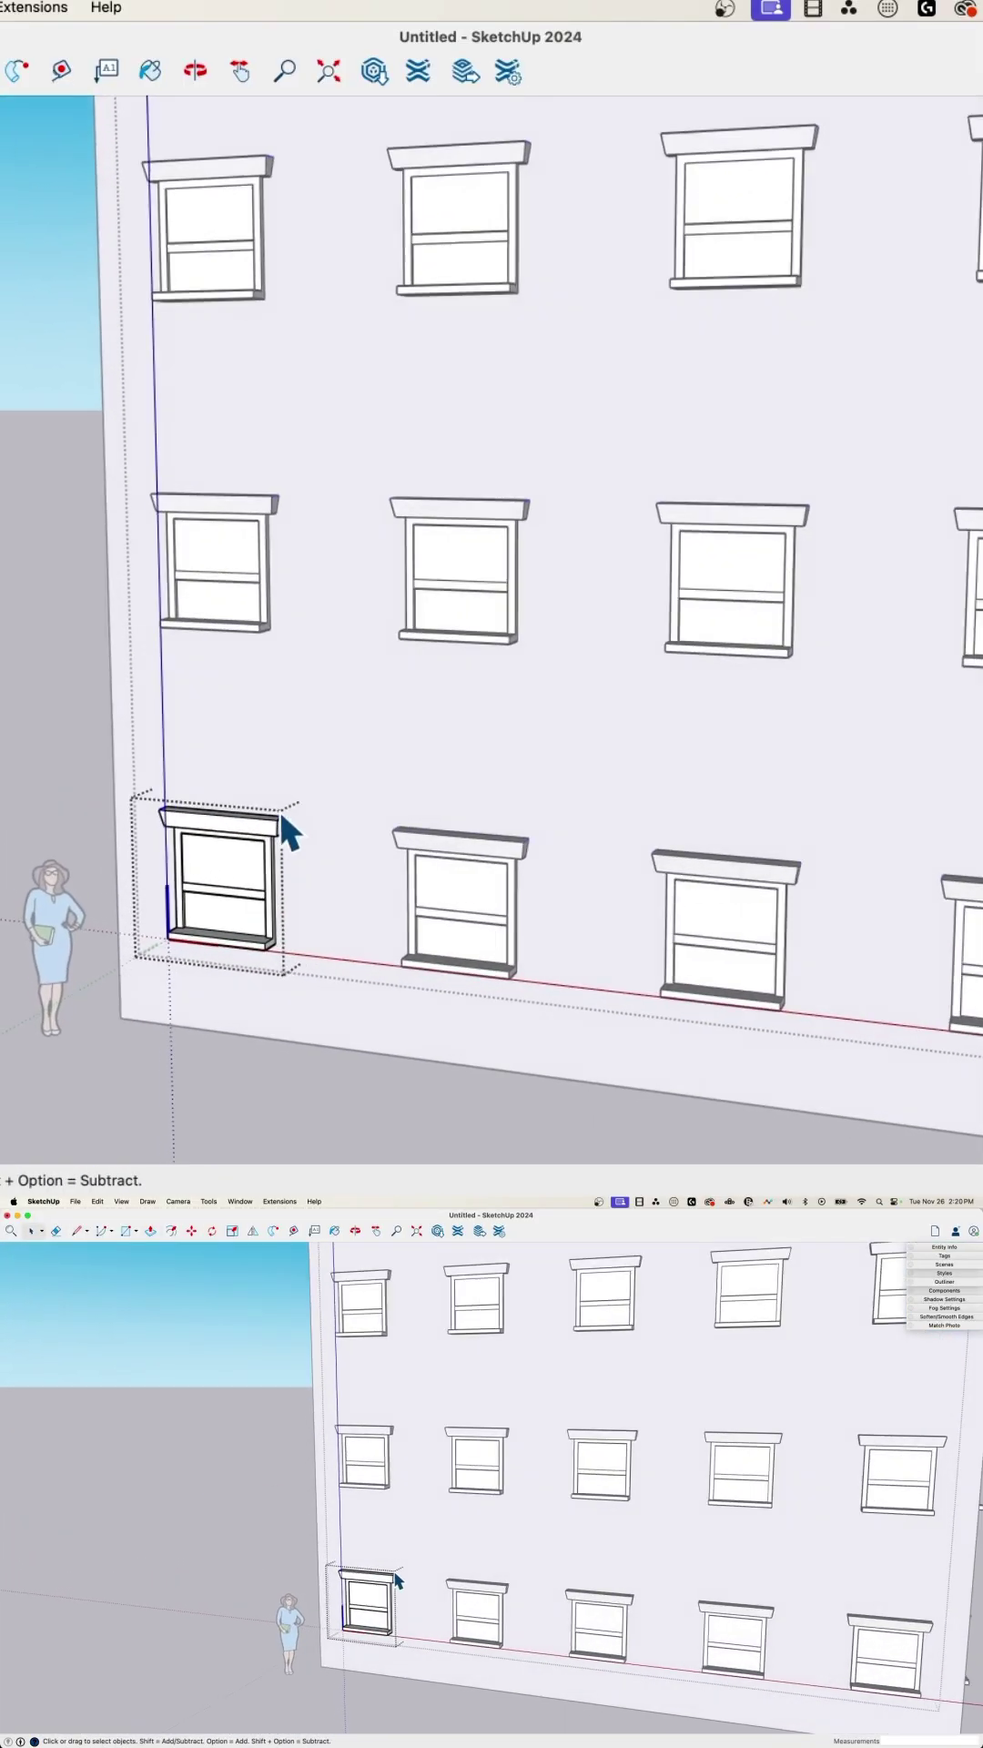
scroll(279, 810, "up", 3)
scroll(313, 800, "up", 3)
scroll(488, 792, "up", 3)
Draw a small brick rectangle just below the window frame inside the component.
key("r")
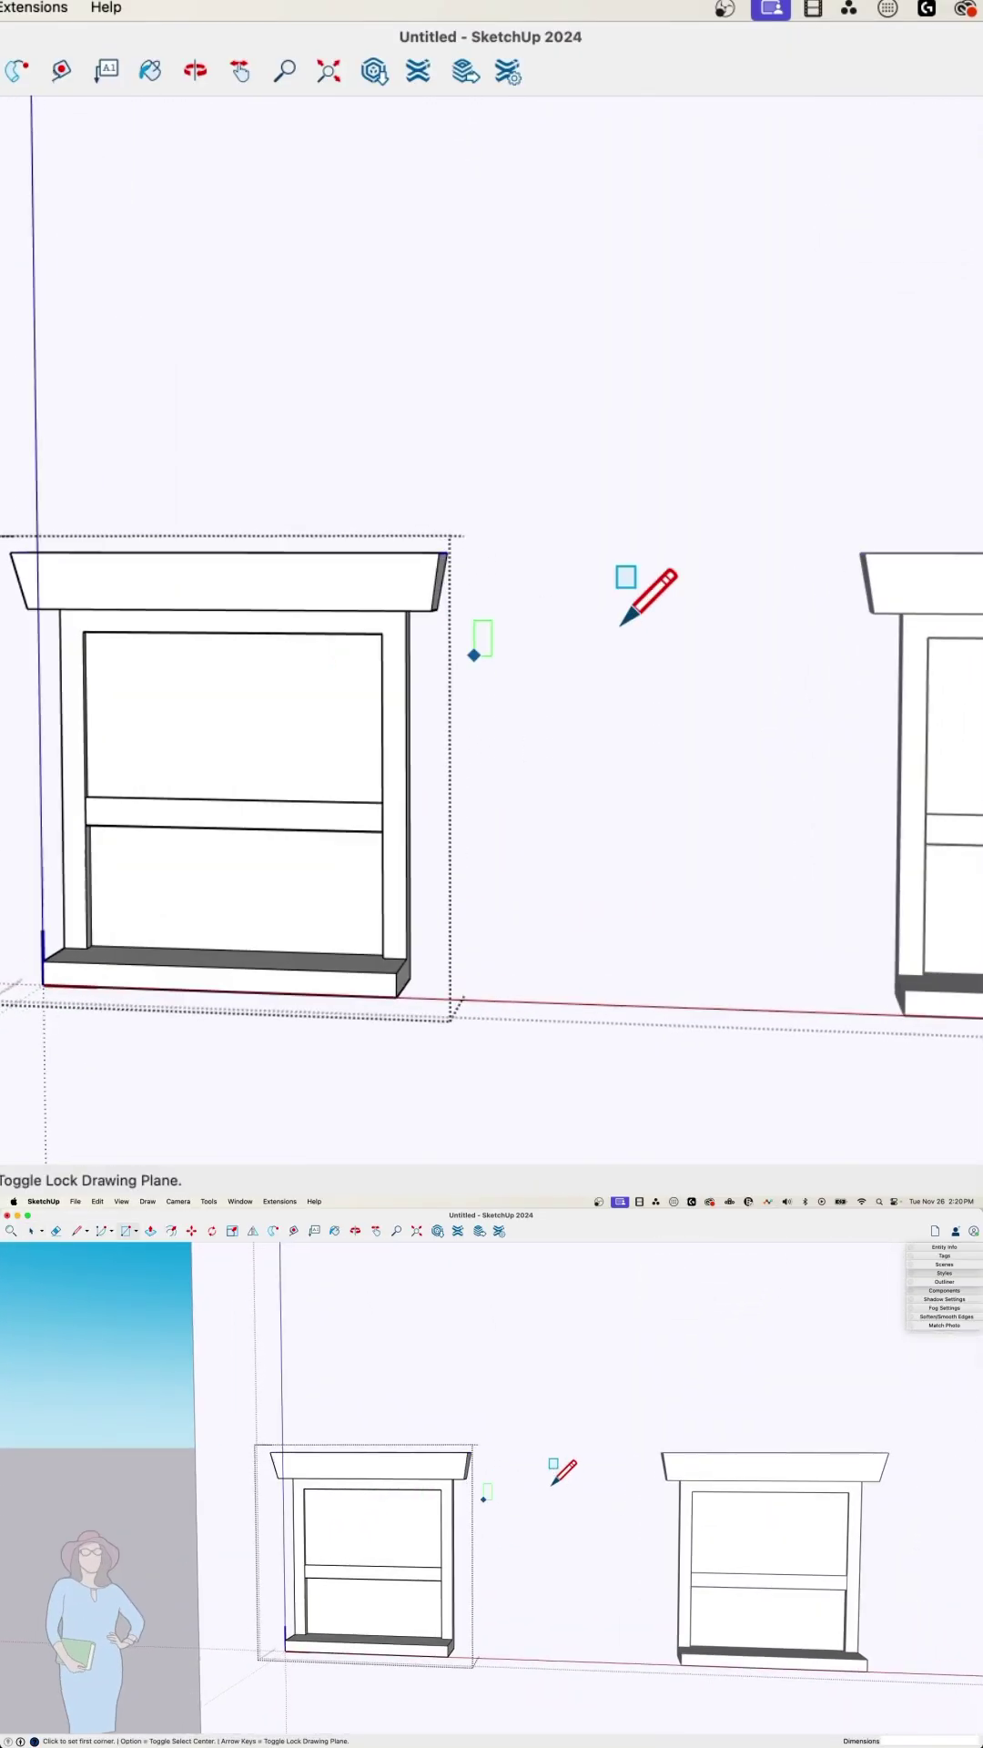
scroll(621, 624, "up", 2)
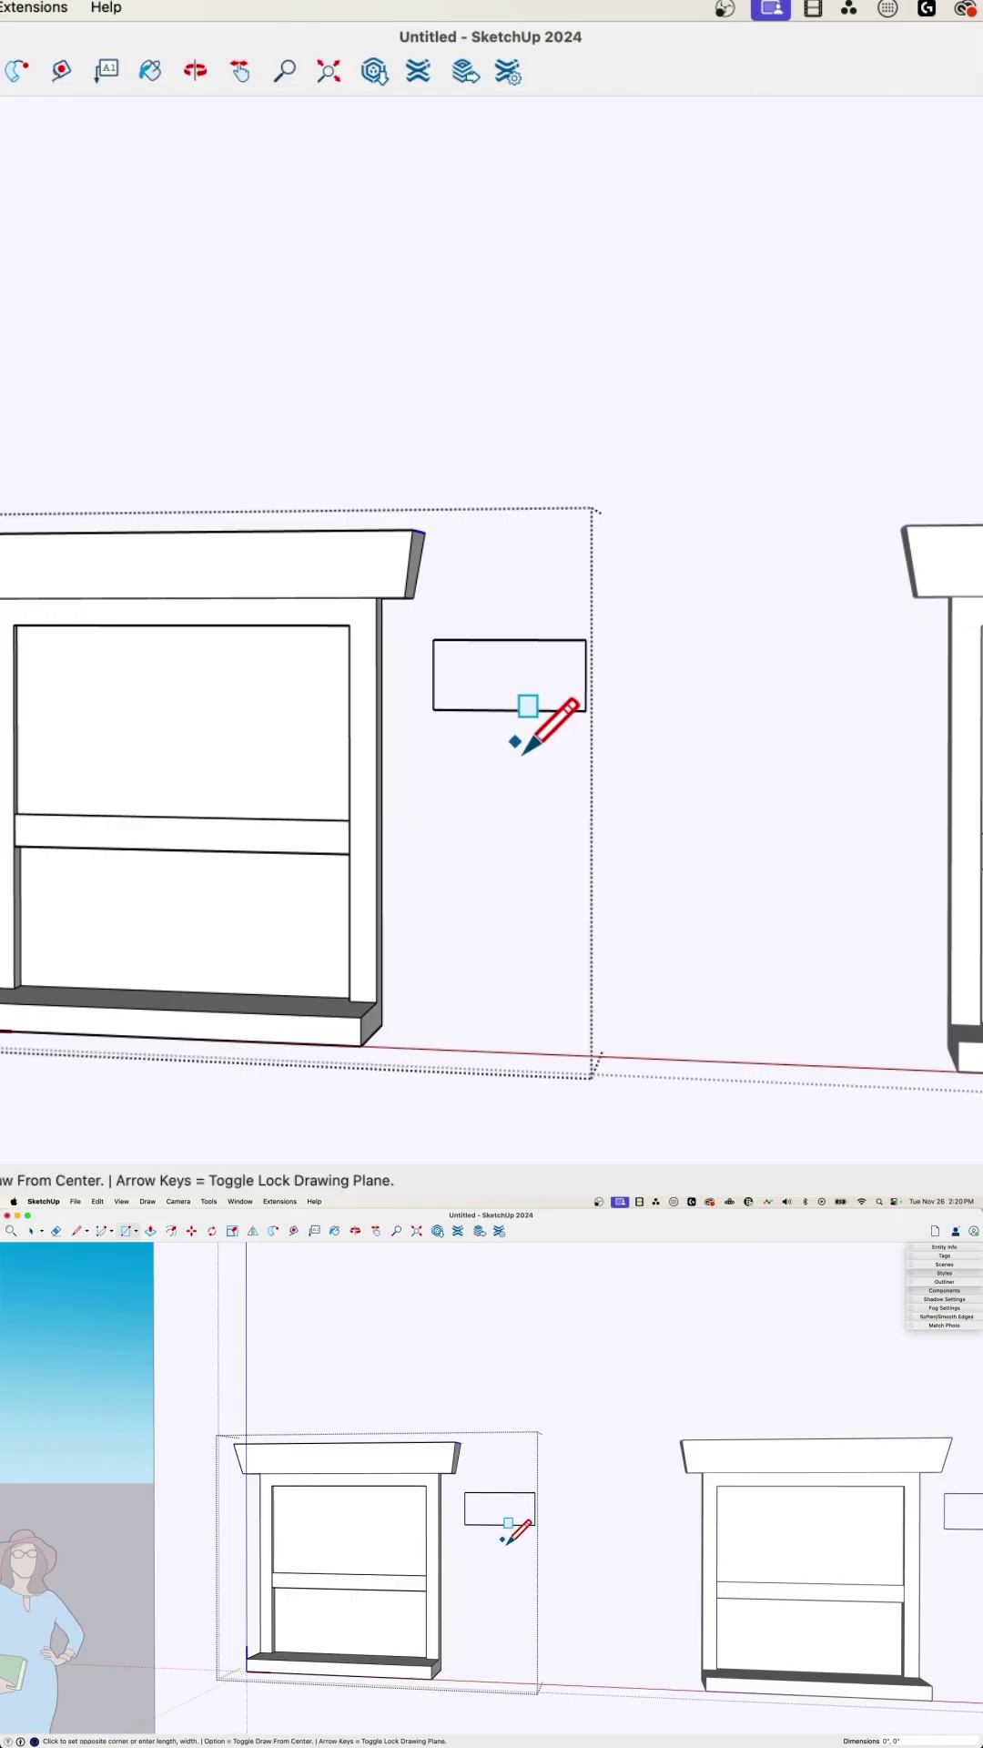
left_click(659, 812)
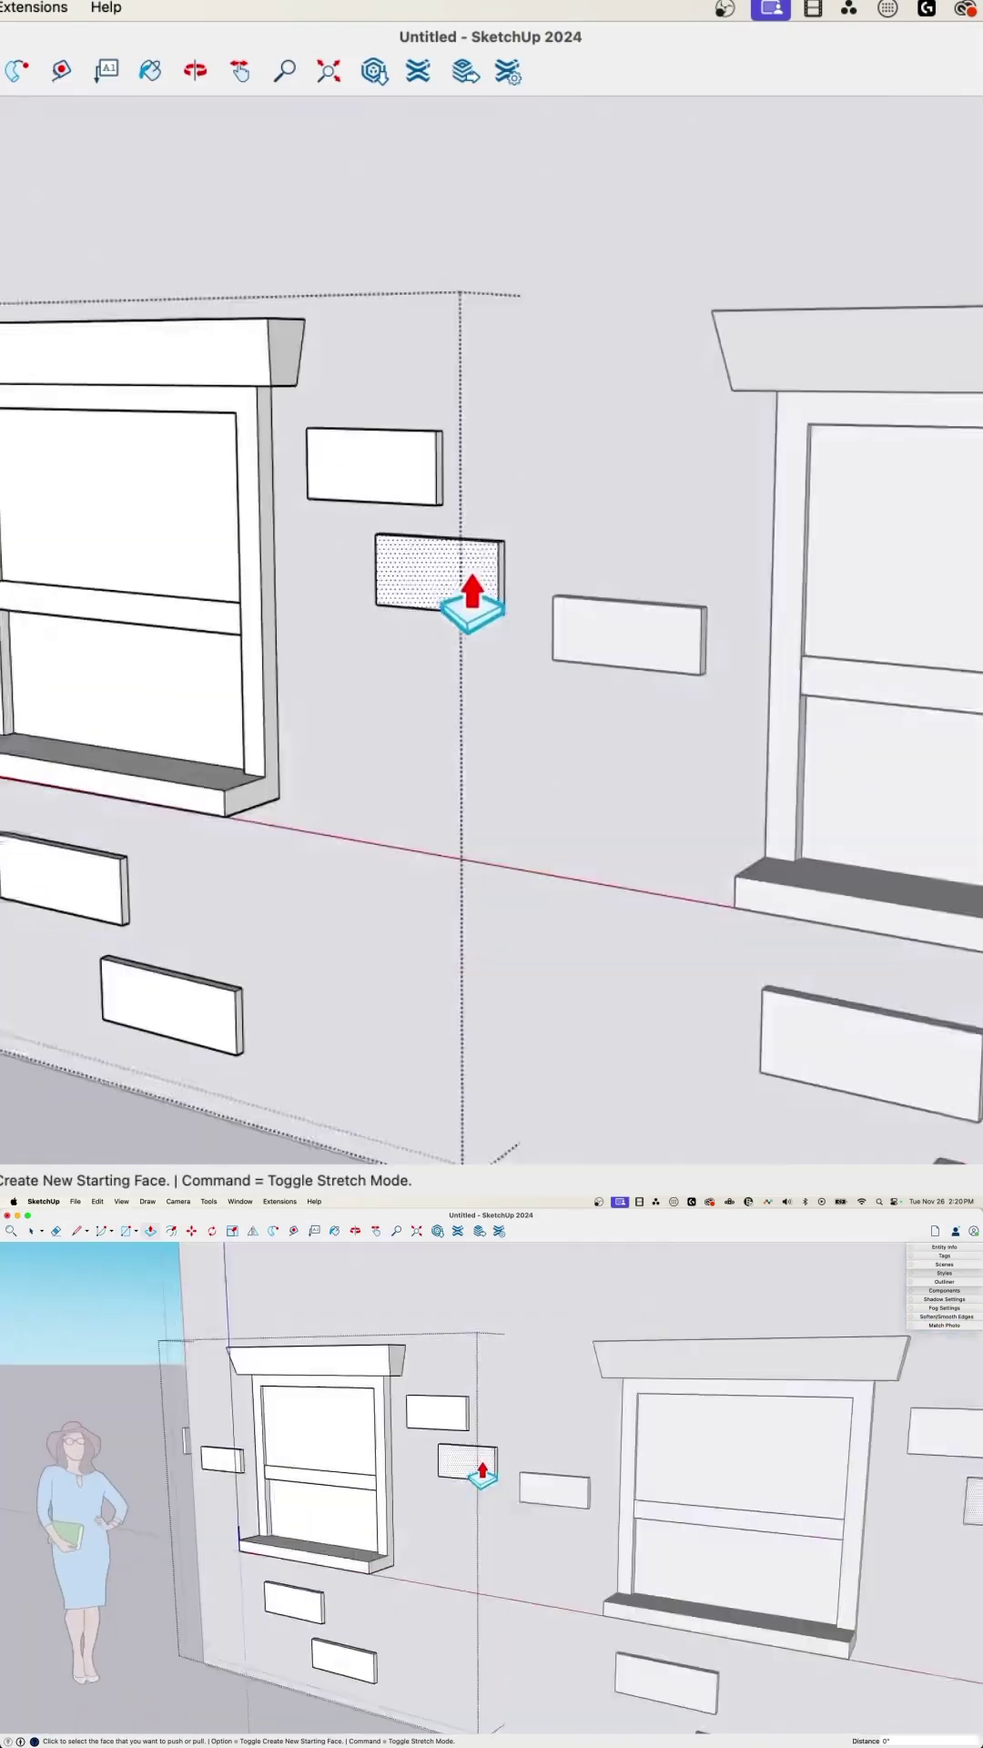
middle_click_drag(473, 593, 429, 866)
scroll(429, 866, "down", 5)
scroll(680, 575, "down", 2)
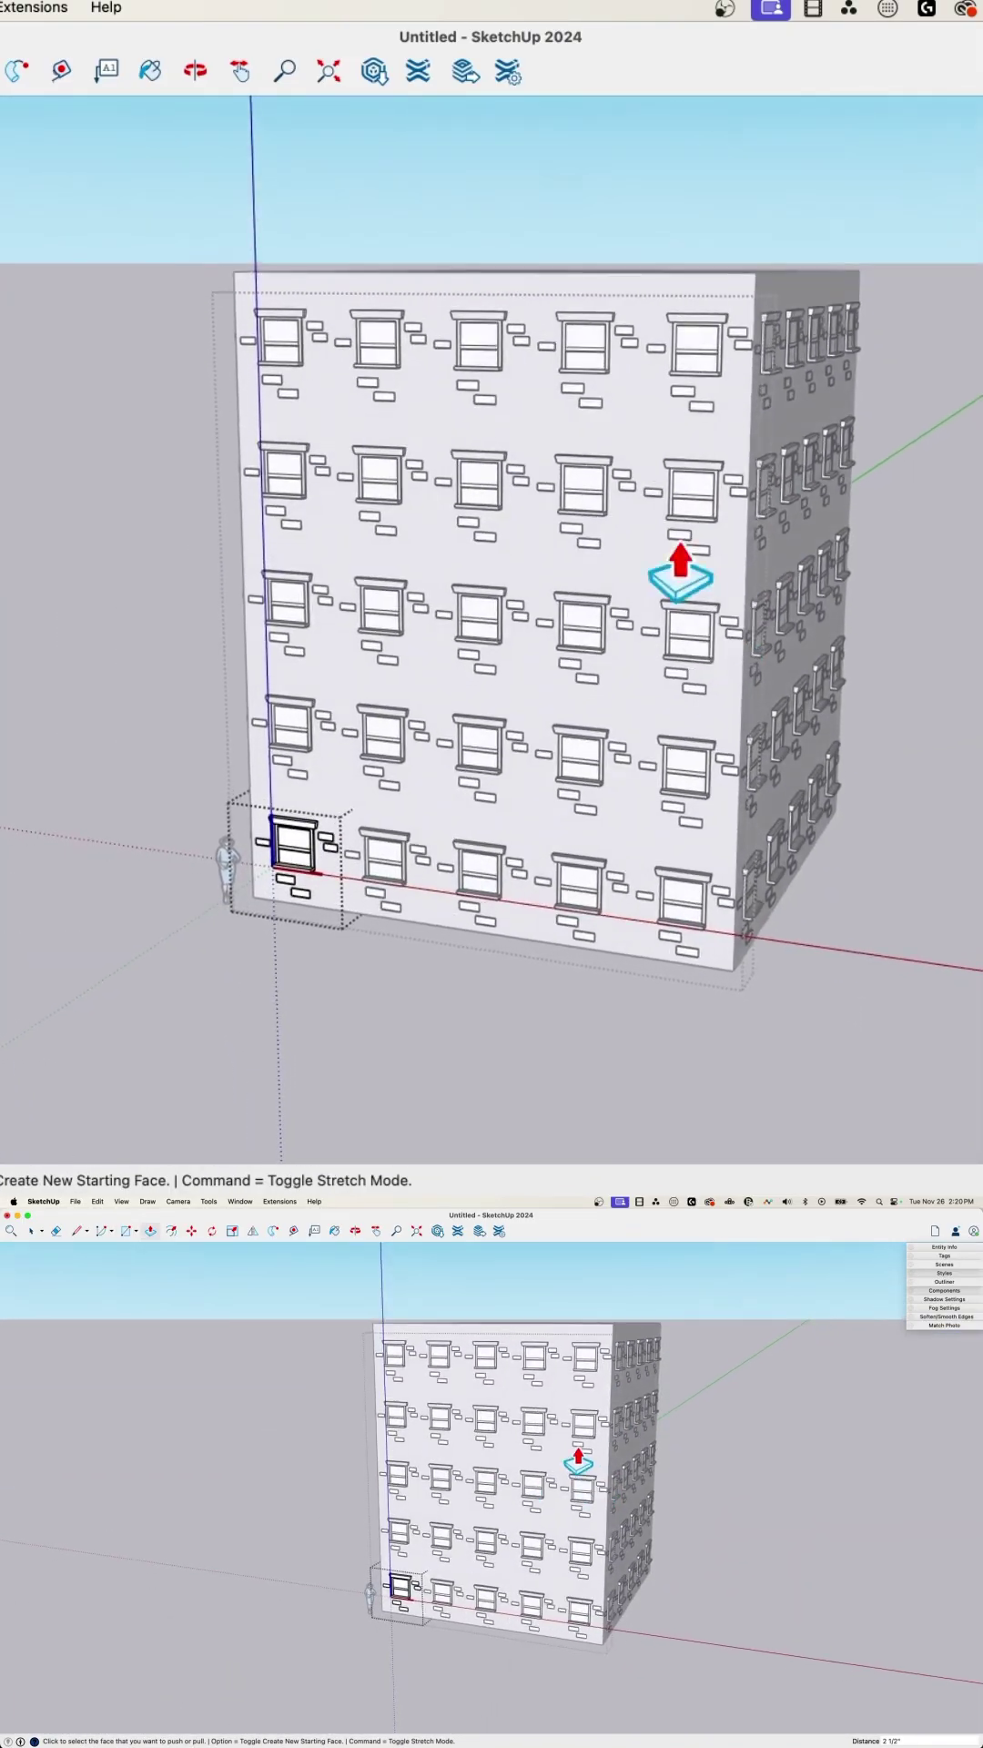
scroll(417, 401, "up", 1)
scroll(559, 304, "up", 1)
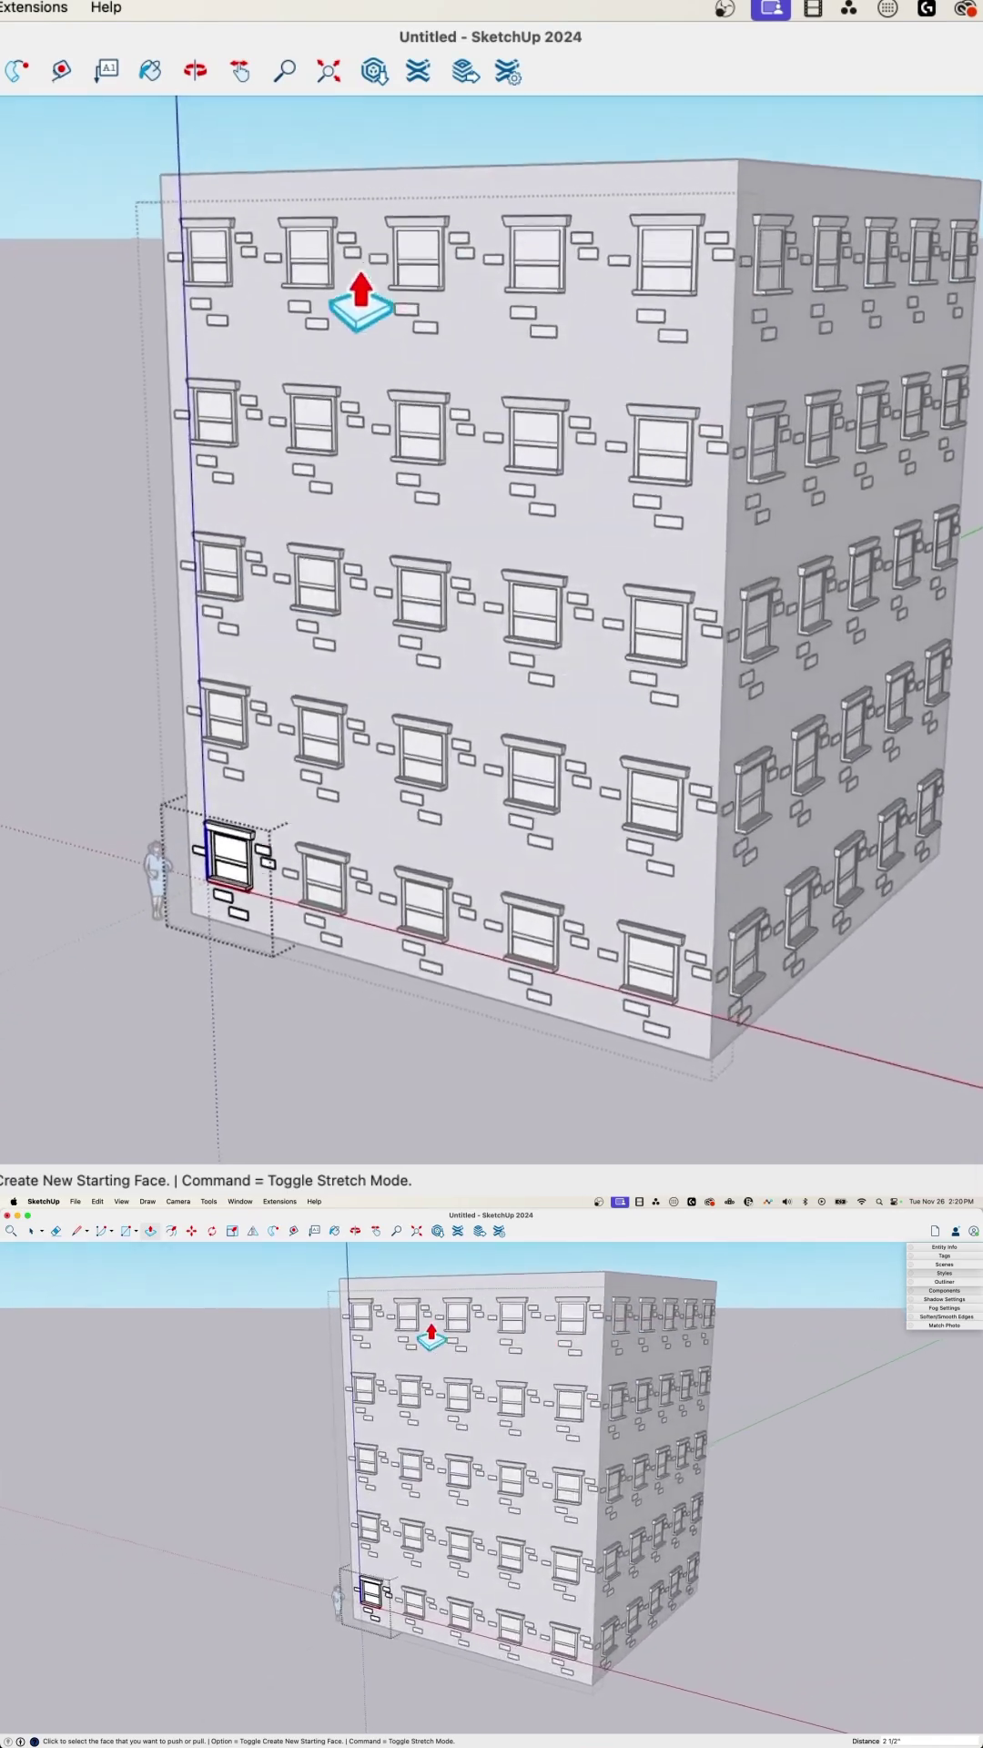
scroll(403, 594, "up", 2)
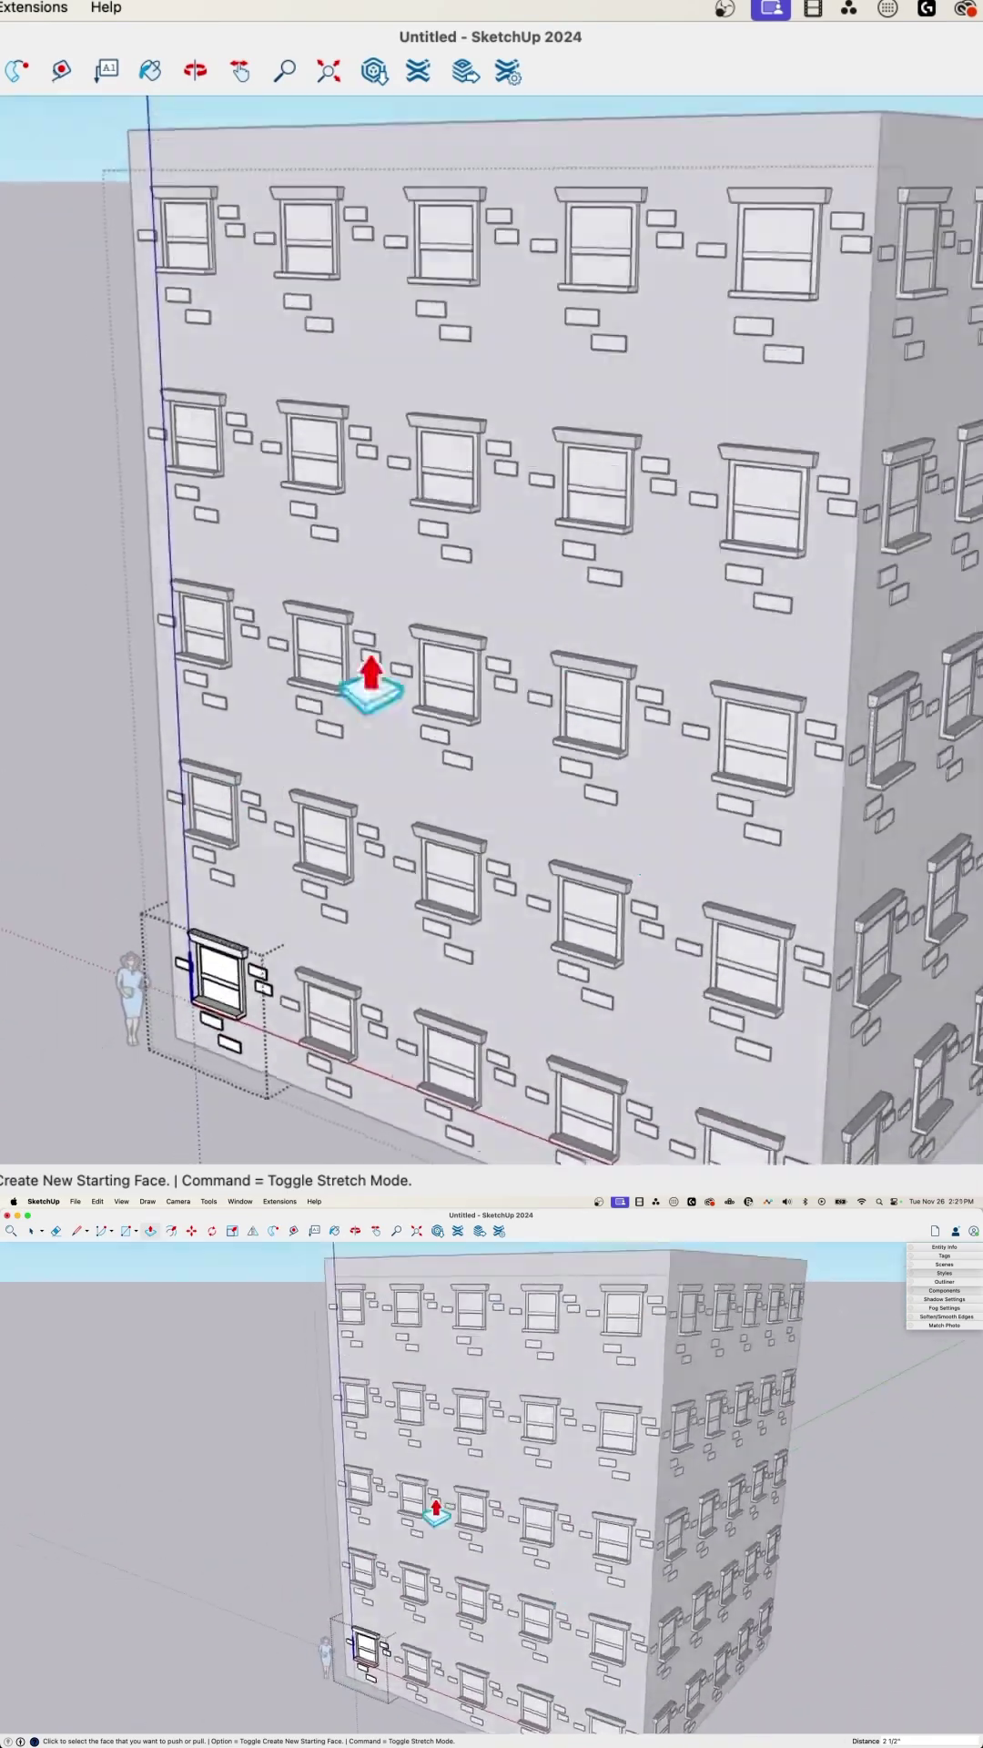
scroll(351, 671, "up", 5)
Draw a thin rectangular strip along the building's roof edge.
key("r")
left_click(169, 383)
scroll(571, 554, "up", 2)
middle_click_drag(570, 552, 724, 601)
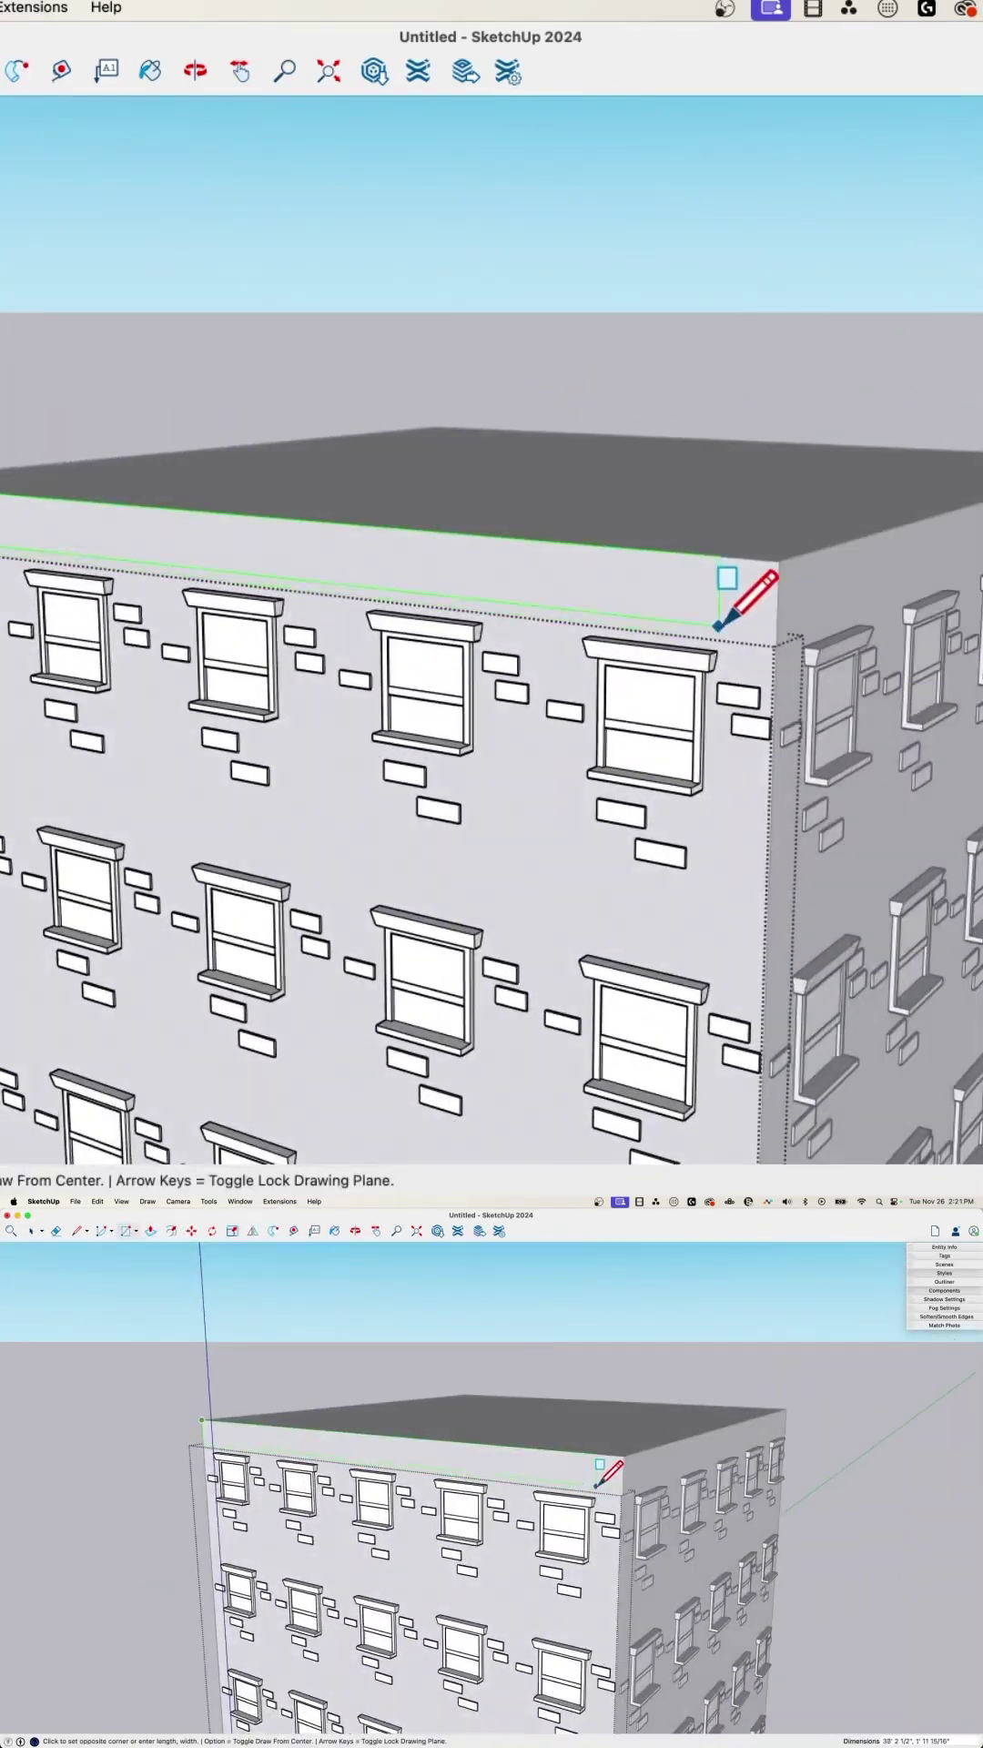
left_click(788, 597)
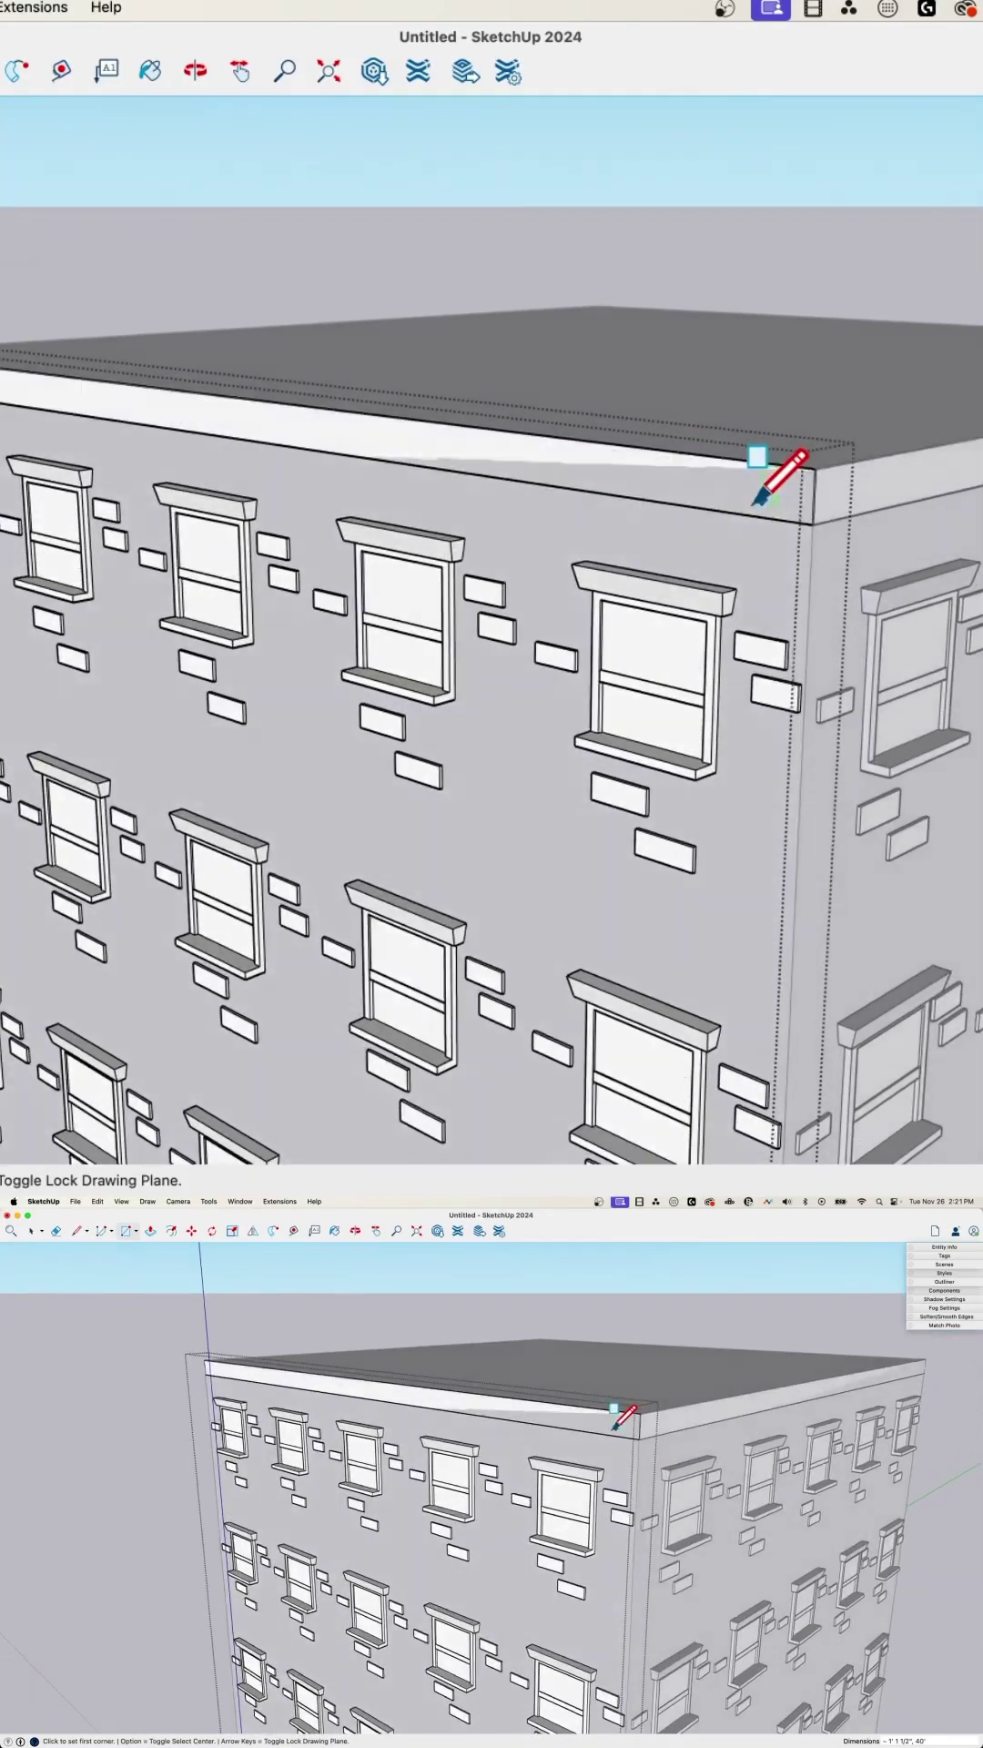
Push/Pull the roof-edge strip upward to raise it into a parapet.
key("p")
scroll(575, 642, "up", 3)
left_click(497, 676)
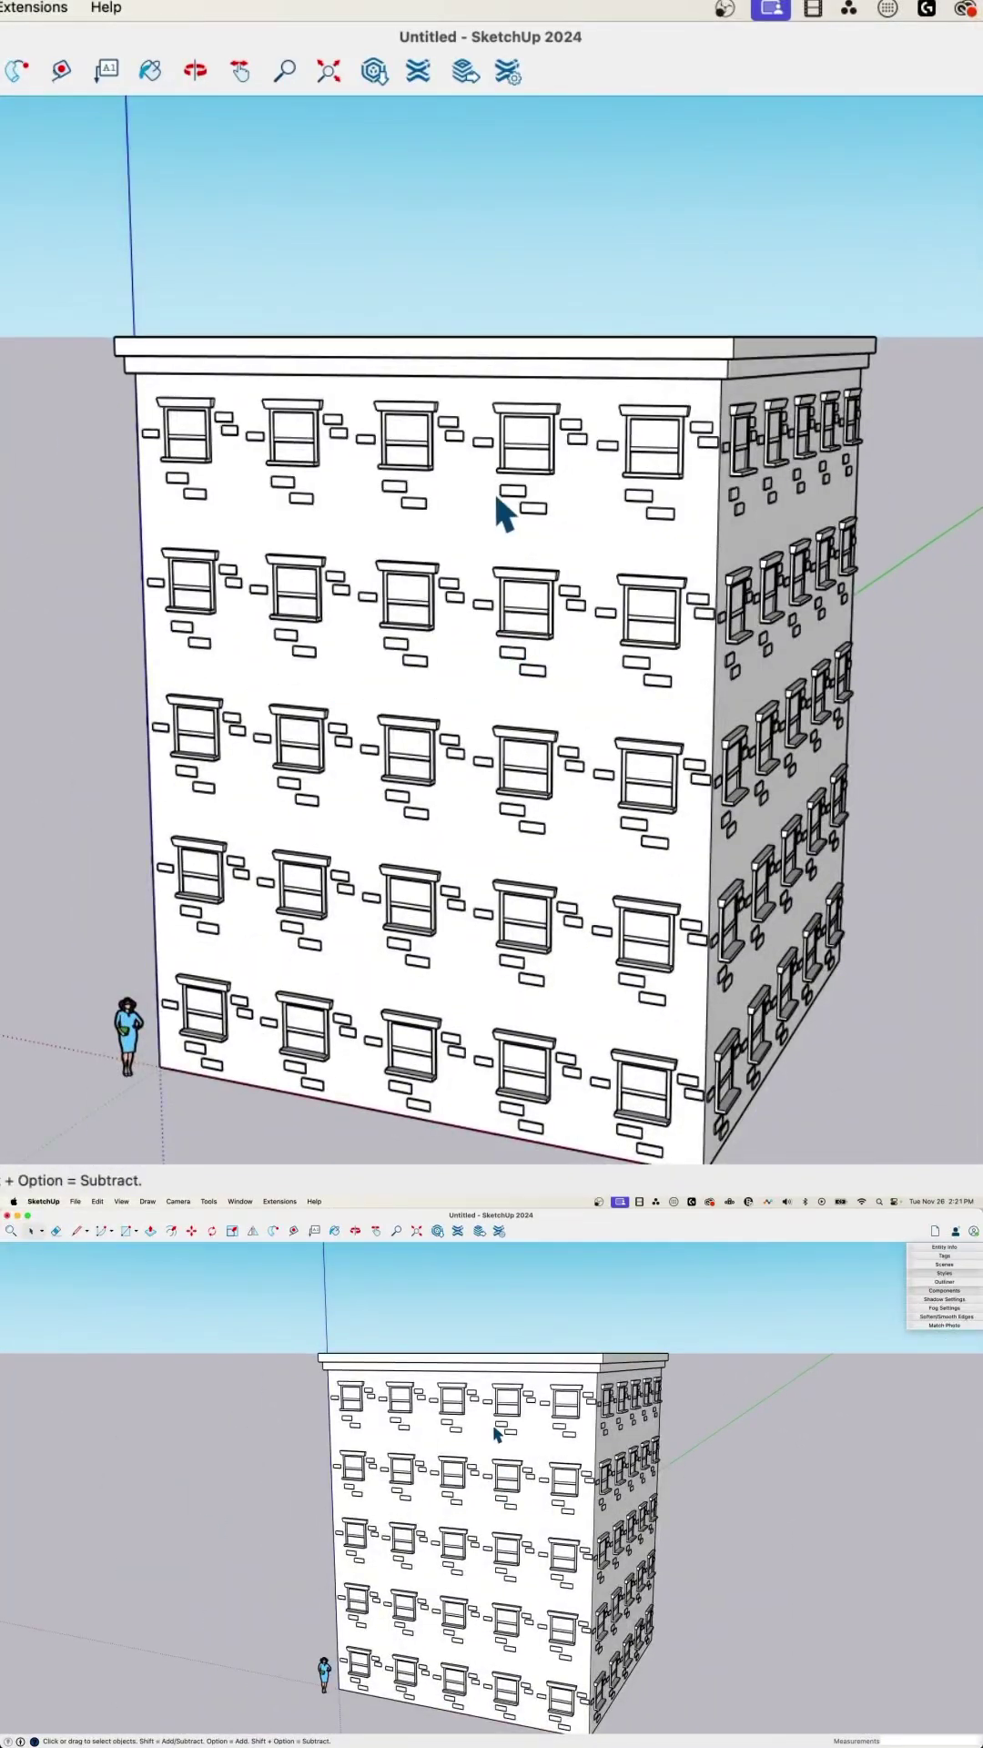
mouse_move(495, 491)
middle_mouse_down()
mouse_move(520, 519)
mouse_move(630, 501)
middle_mouse_up()
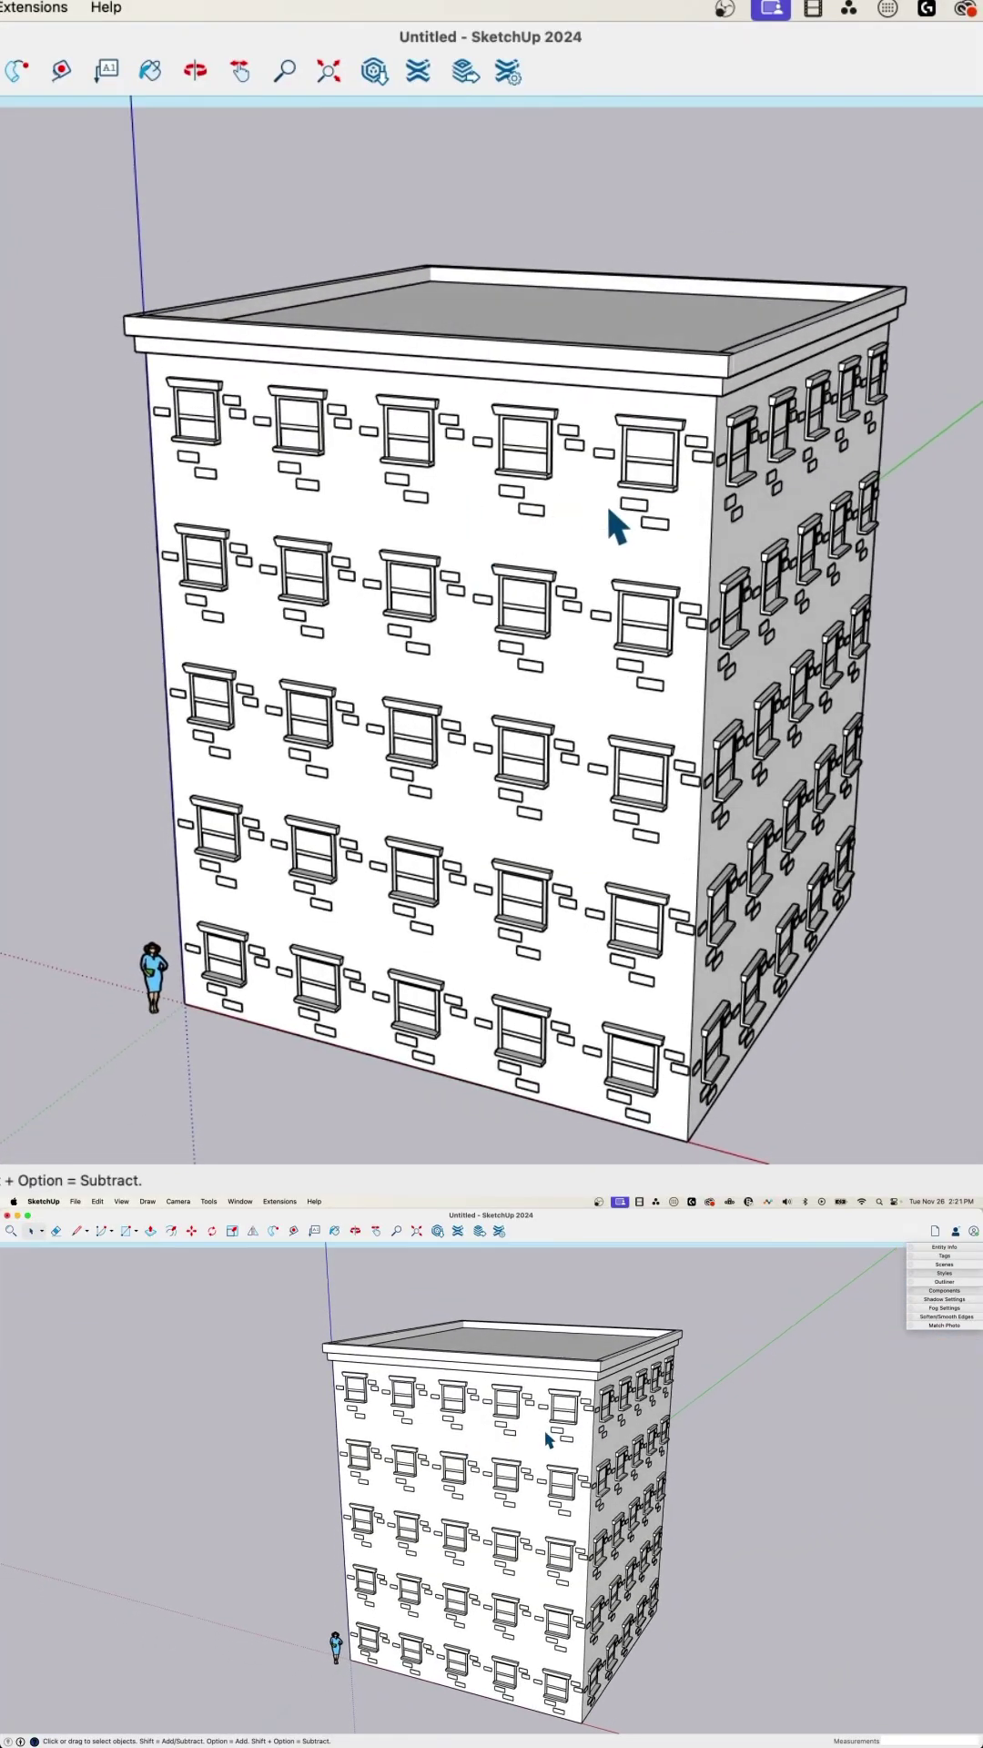